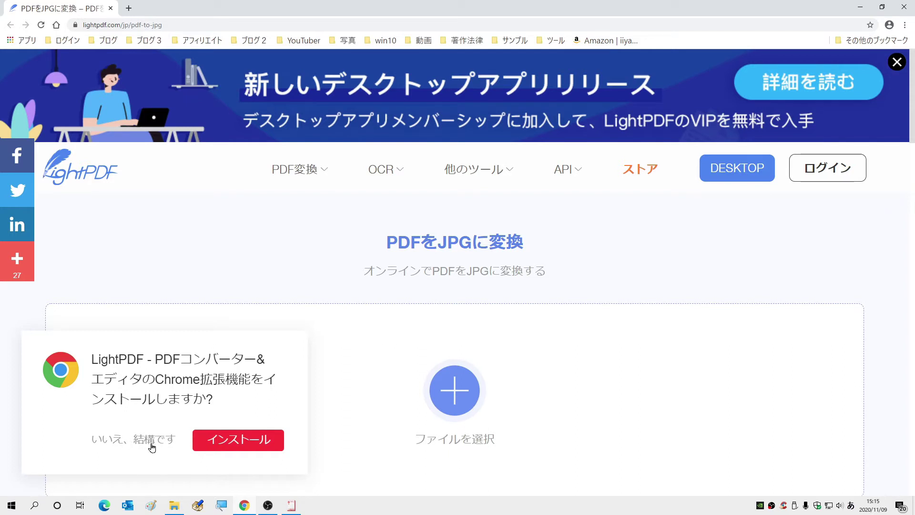
# Decline the Chrome extension offer and open the PDF-to-JPG conversion page
pyautogui.click(152, 446)
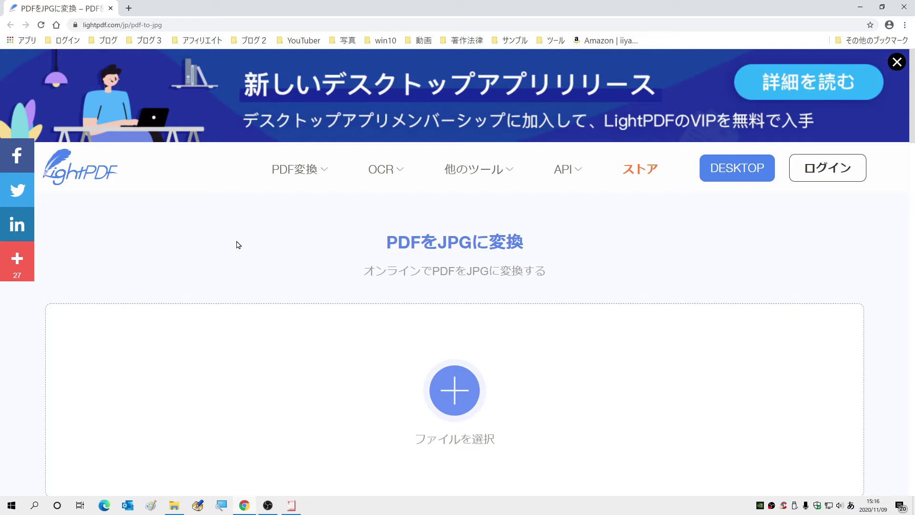
pyautogui.moveTo(288, 177)
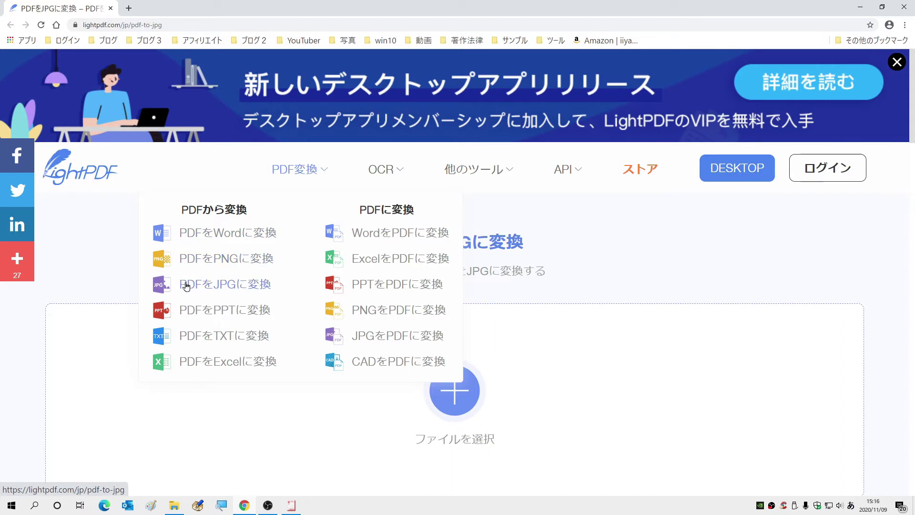
pyautogui.click(234, 288)
pyautogui.moveTo(388, 245); pyautogui.dragTo(499, 244)
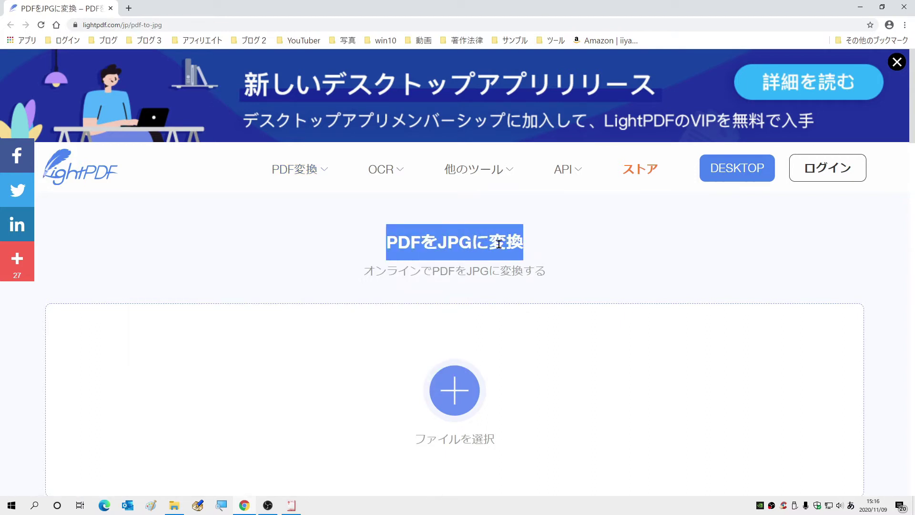
pyautogui.click(262, 252)
pyautogui.moveTo(384, 244); pyautogui.dragTo(529, 248)
pyautogui.click(266, 259)
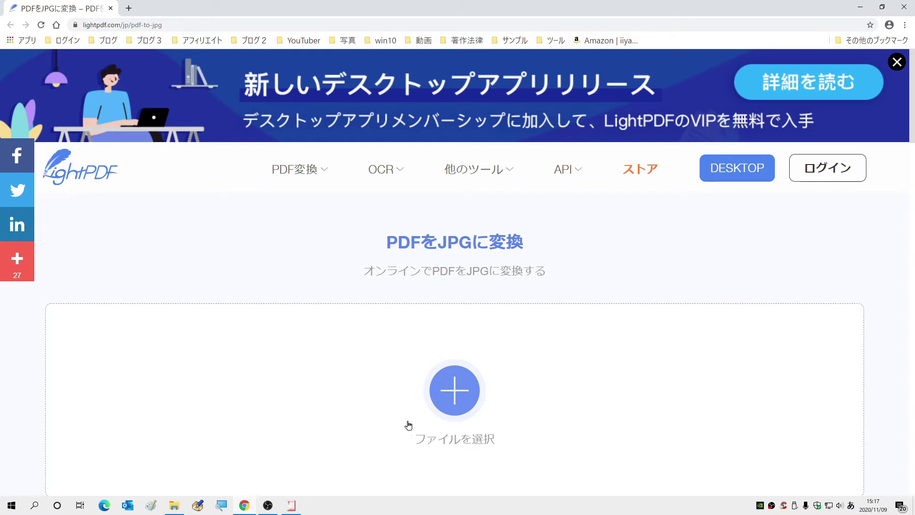
# Upload 001.pdf from the Downloads folder to the PDF-to-JPG converter
pyautogui.click(456, 393)
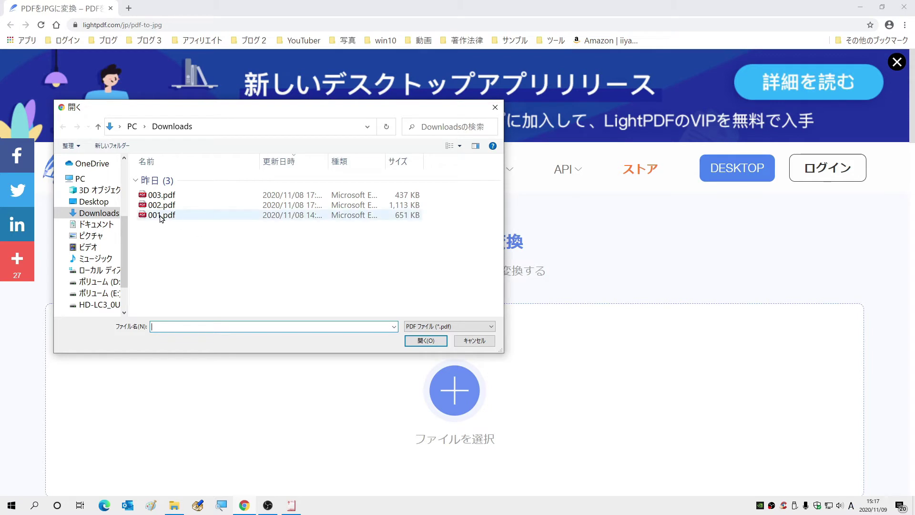
pyautogui.click(174, 216)
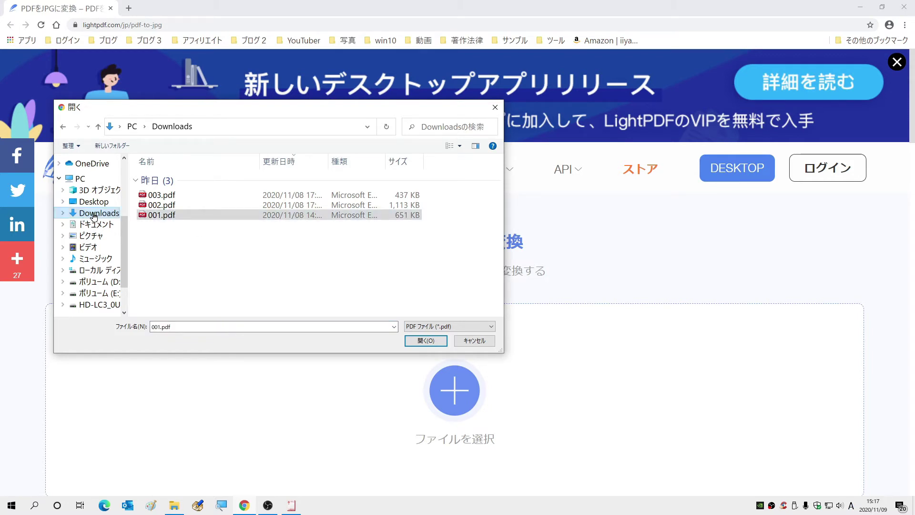
pyautogui.click(175, 216)
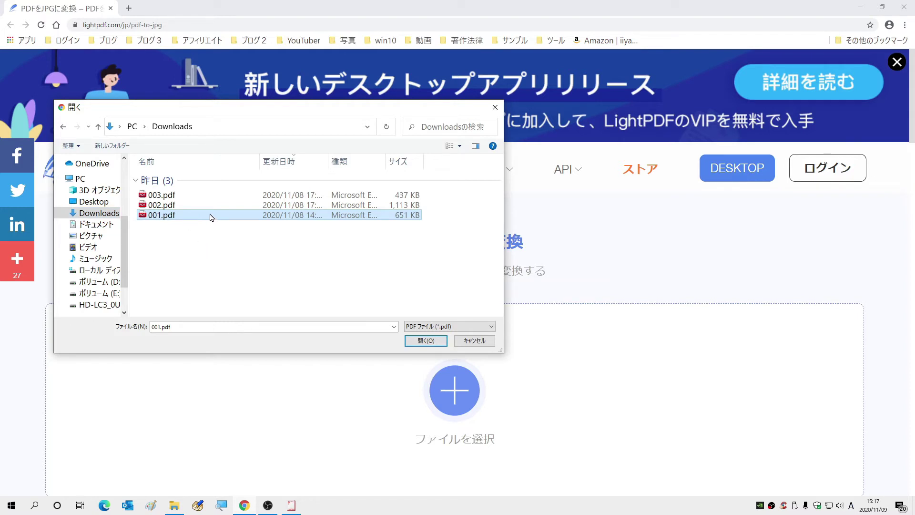
pyautogui.click(424, 341)
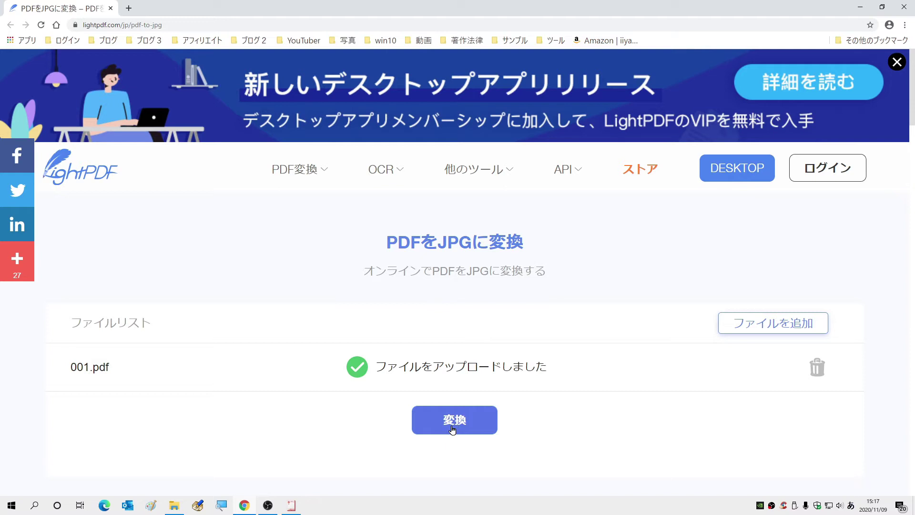
# Convert the uploaded 001.pdf to JPG and download the resulting image
pyautogui.click(452, 430)
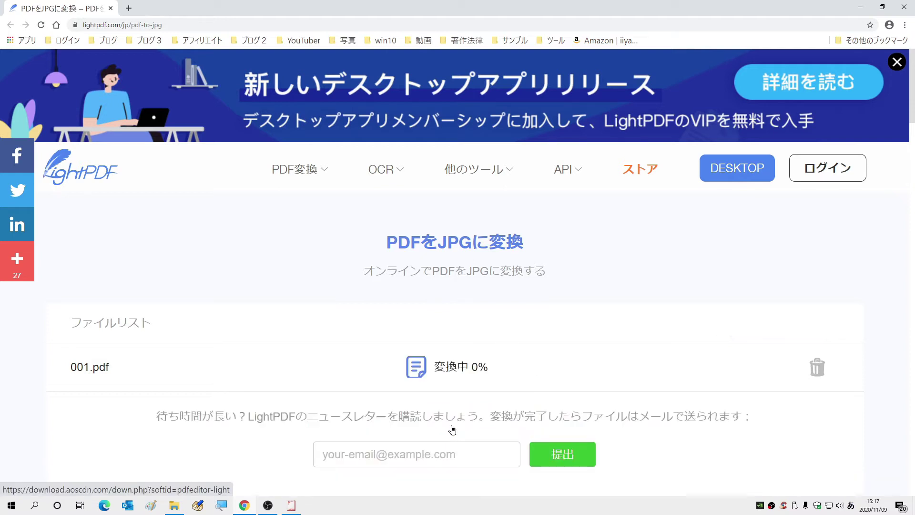
pyautogui.scroll(-1, 303, 346)
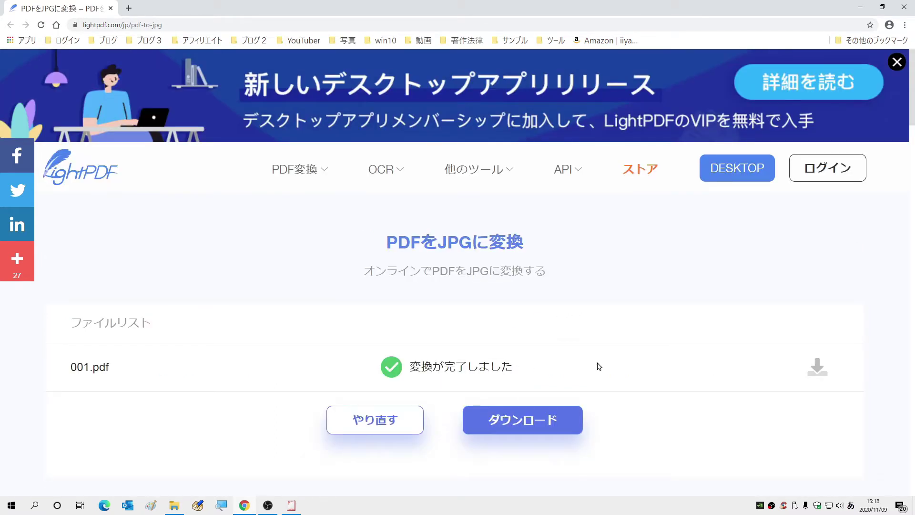
pyautogui.click(523, 425)
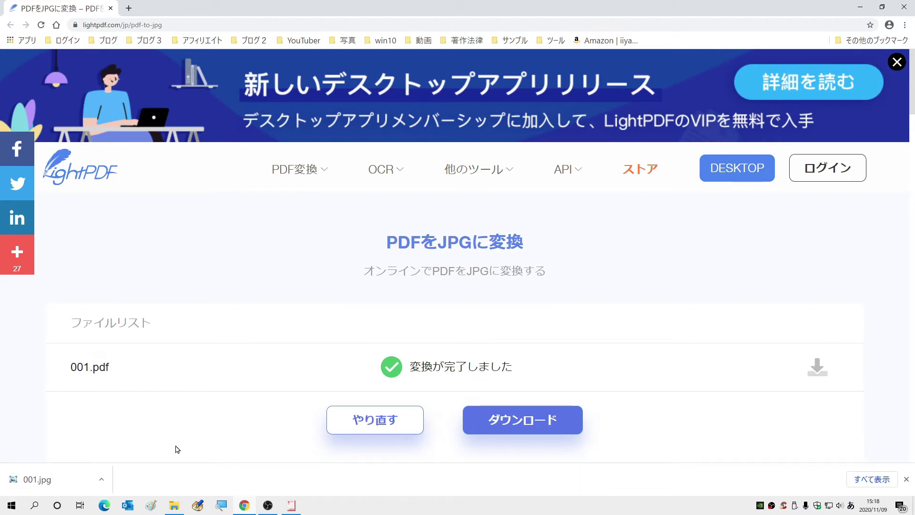
# View the downloaded 001.jpg from the Downloads folder and close the image
pyautogui.click(173, 506)
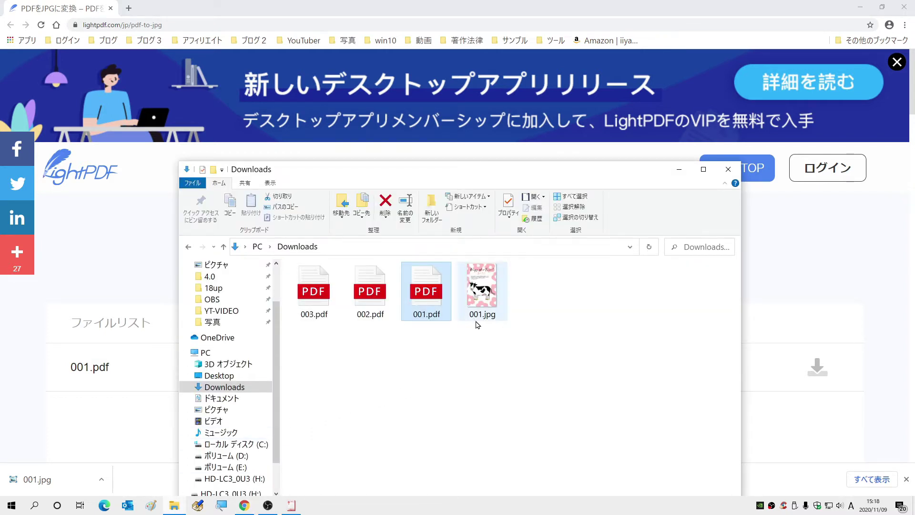
pyautogui.click(482, 319)
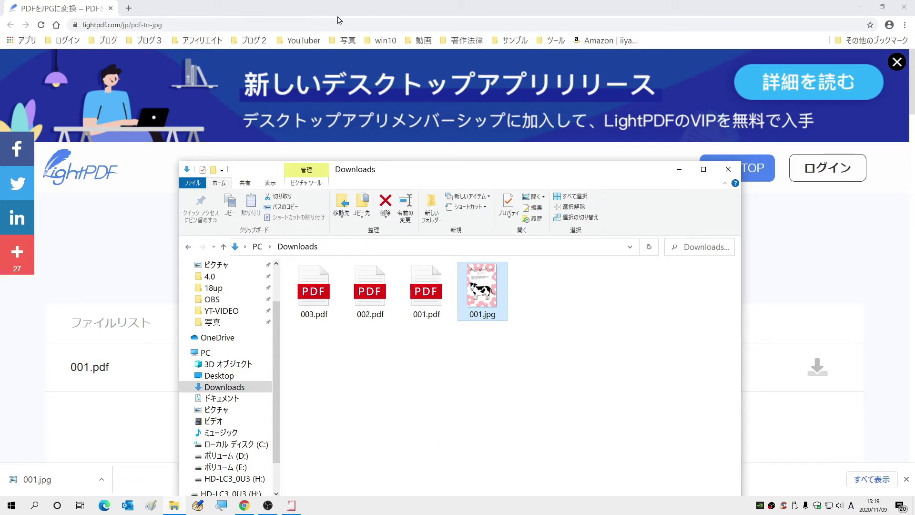
pyautogui.hotkey('alt', 'F4')
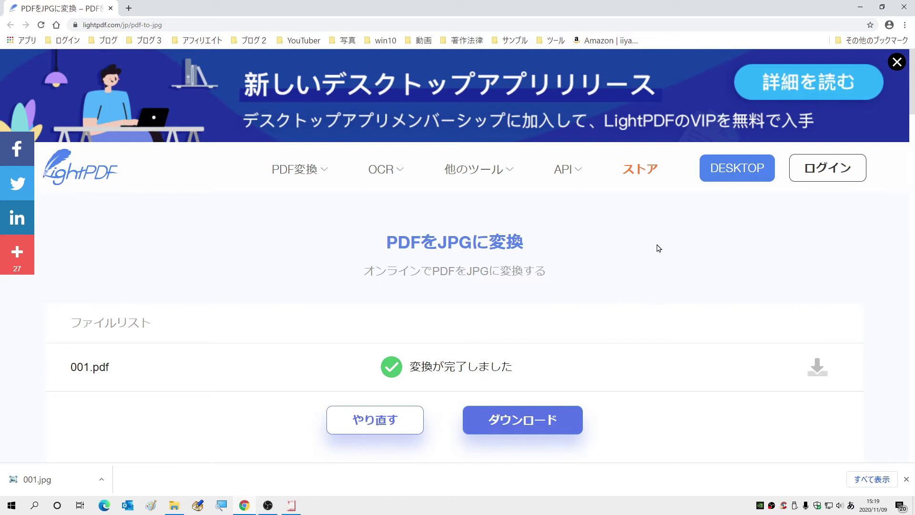
# Restart the PDF-to-JPG converter and upload 002.pdf from the Downloads folder
pyautogui.click(371, 427)
pyautogui.scroll(-2, 313, 368)
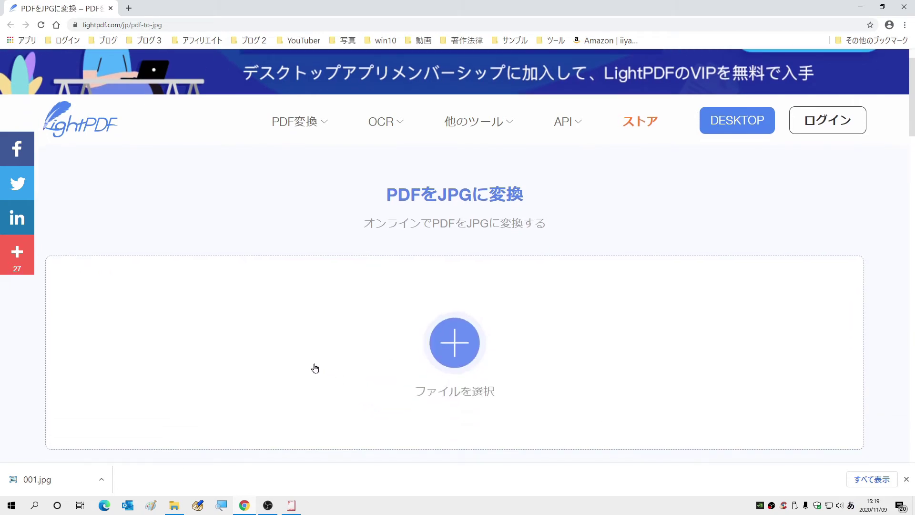
pyautogui.scroll(-1, 315, 368)
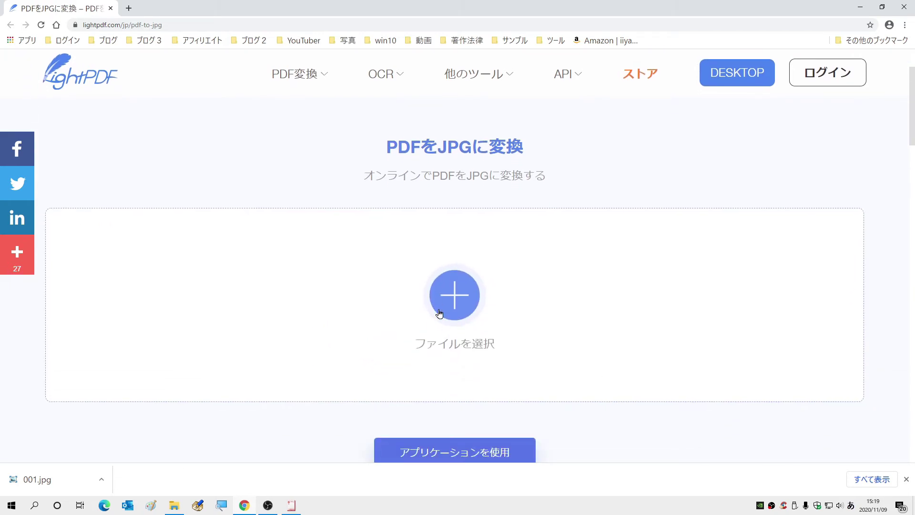
pyautogui.click(456, 309)
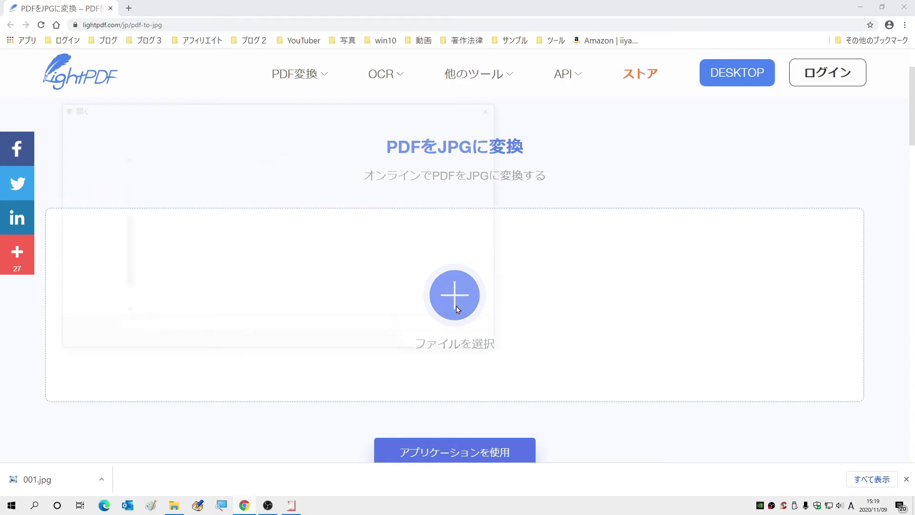
pyautogui.click(166, 208)
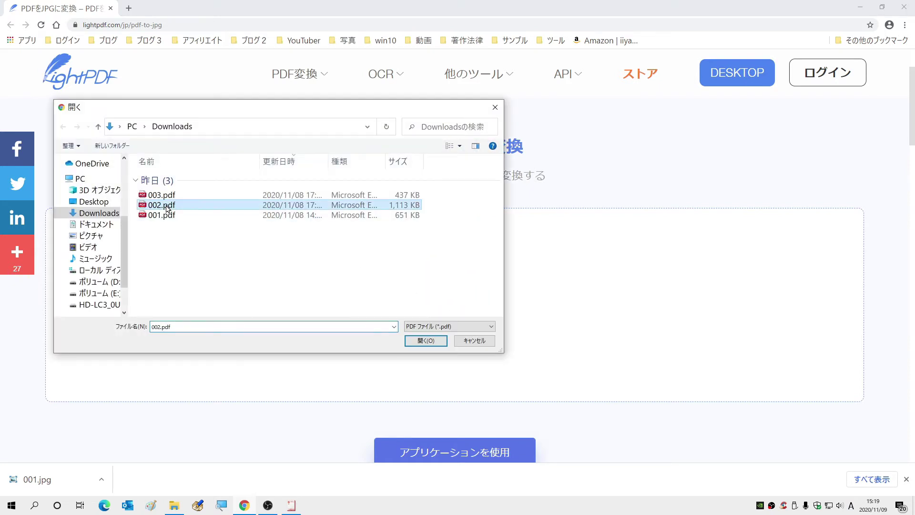
pyautogui.click(417, 341)
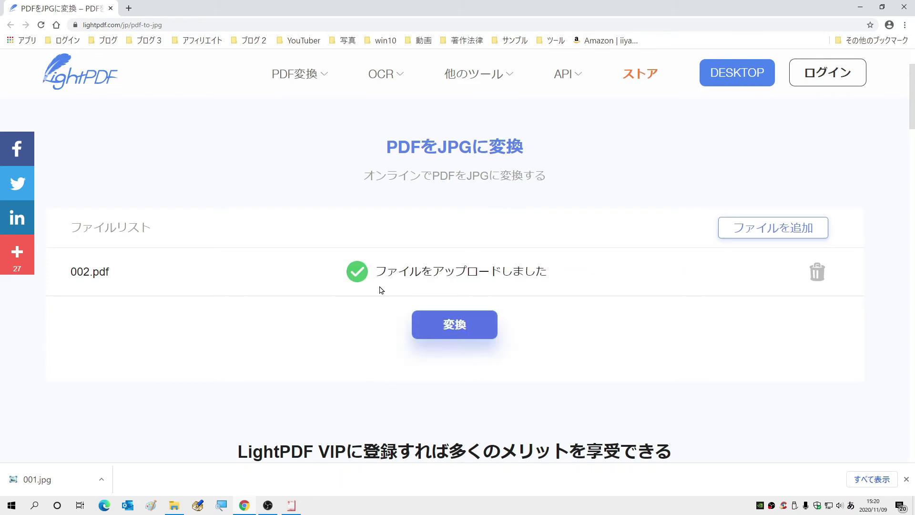
# Try to add another file to the conversion list and look at the LightPDF VIP pricing plans
pyautogui.click(446, 329)
pyautogui.click(750, 229)
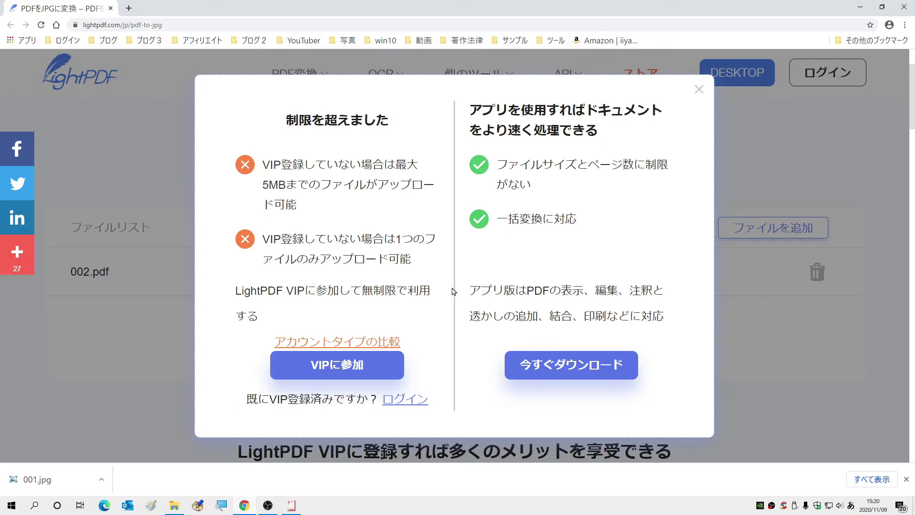
pyautogui.click(329, 369)
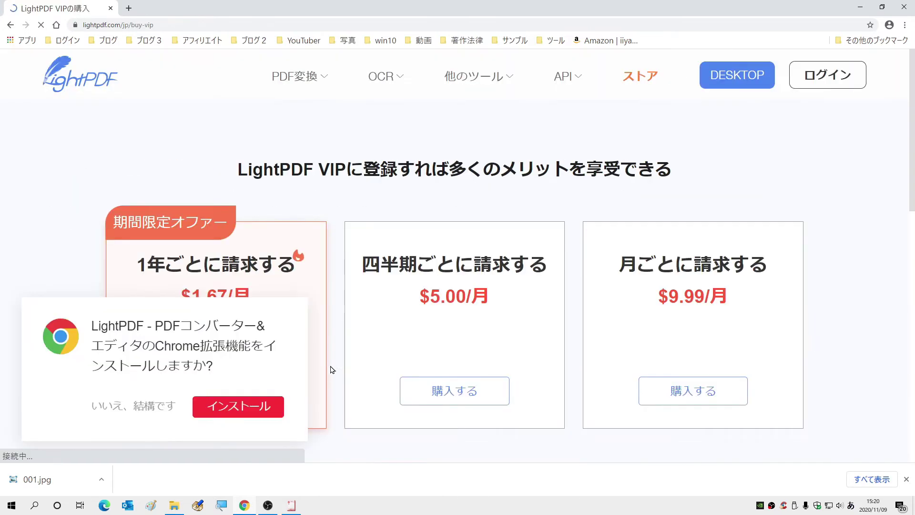
pyautogui.click(142, 405)
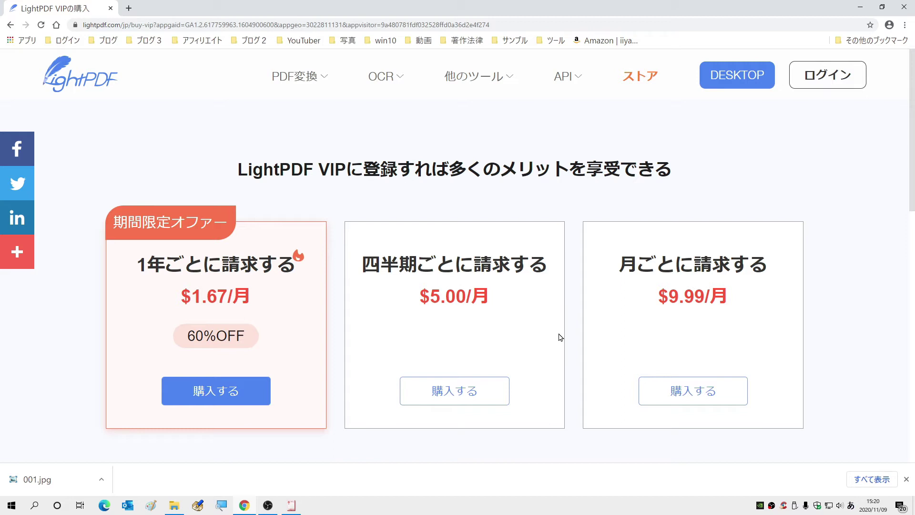
pyautogui.hotkey('alt', 'Left')
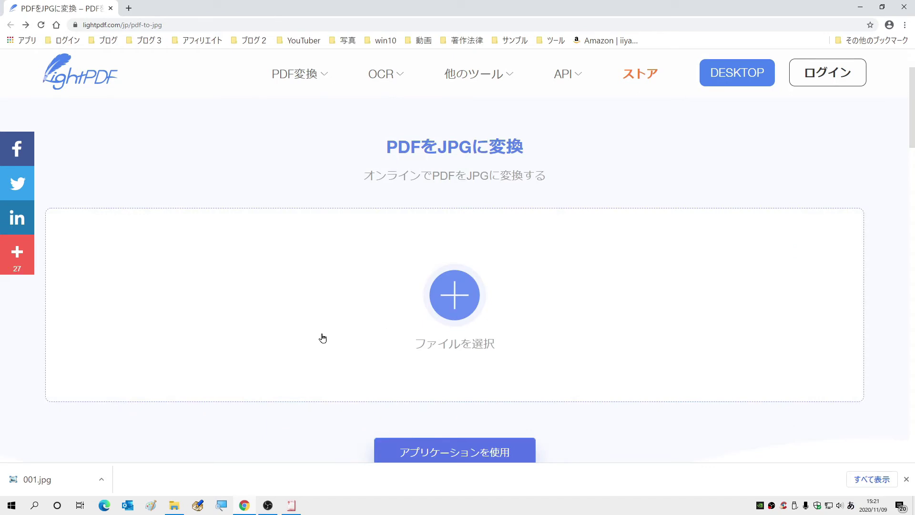
# Upload 002.pdf to the converter again from the Downloads folder
pyautogui.click(459, 308)
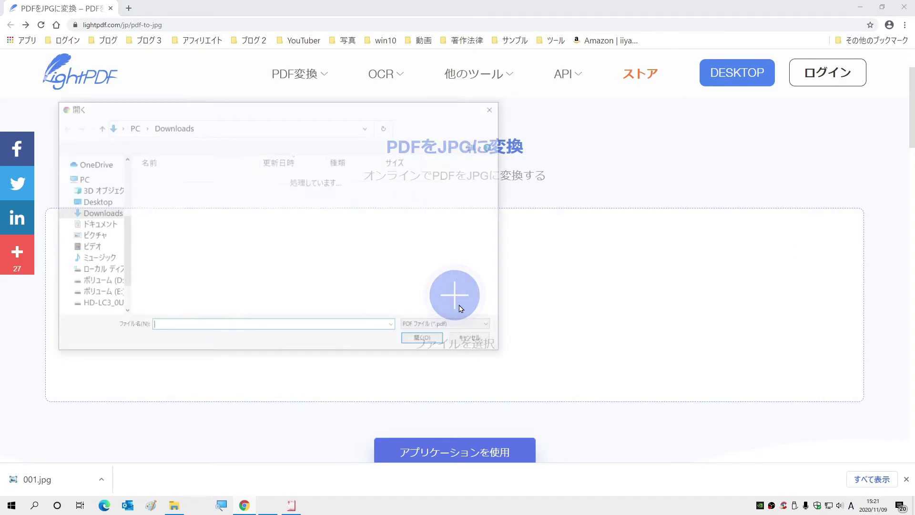
pyautogui.click(179, 206)
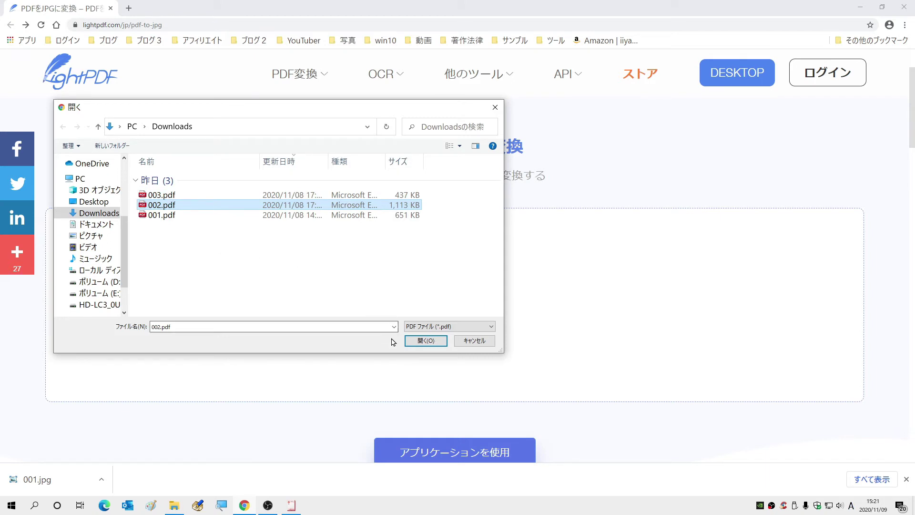
pyautogui.click(426, 340)
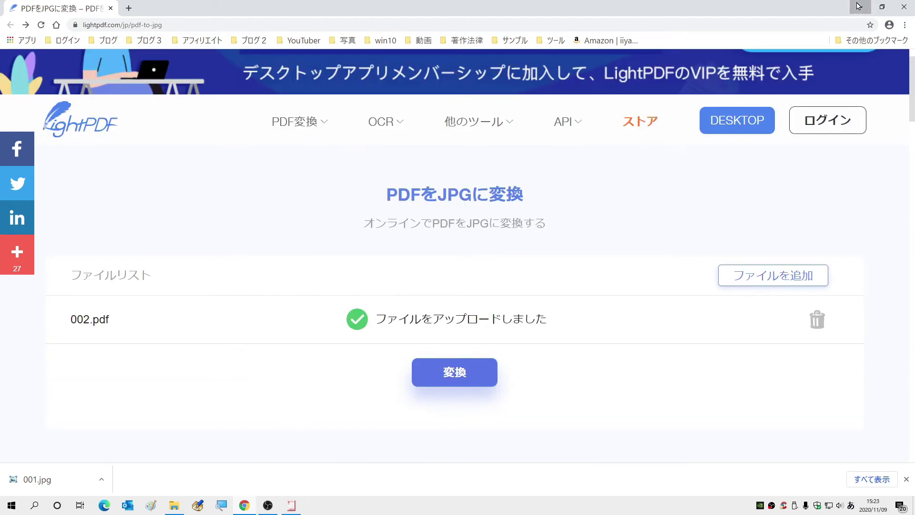
# Switch to はがきデザインキット and load 001.jpg from the Downloads folder into the postcard's work area
pyautogui.click(859, 6)
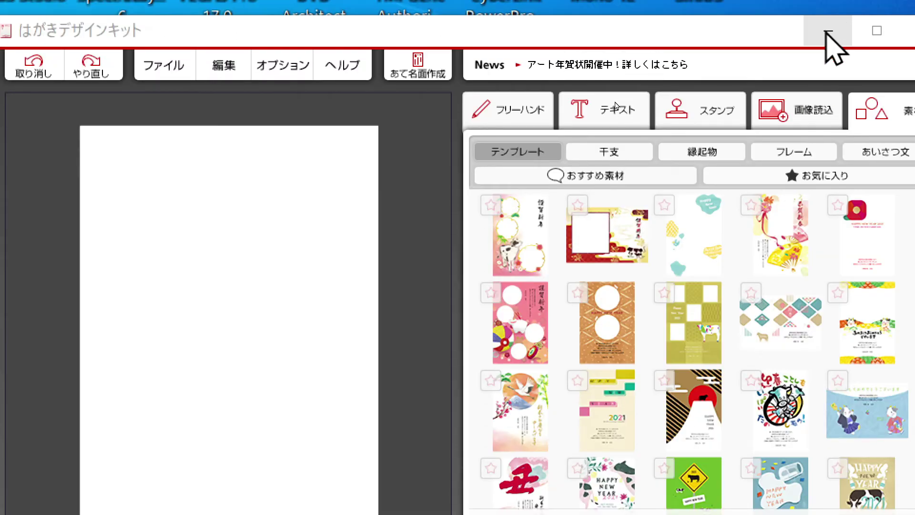
pyautogui.click(796, 57)
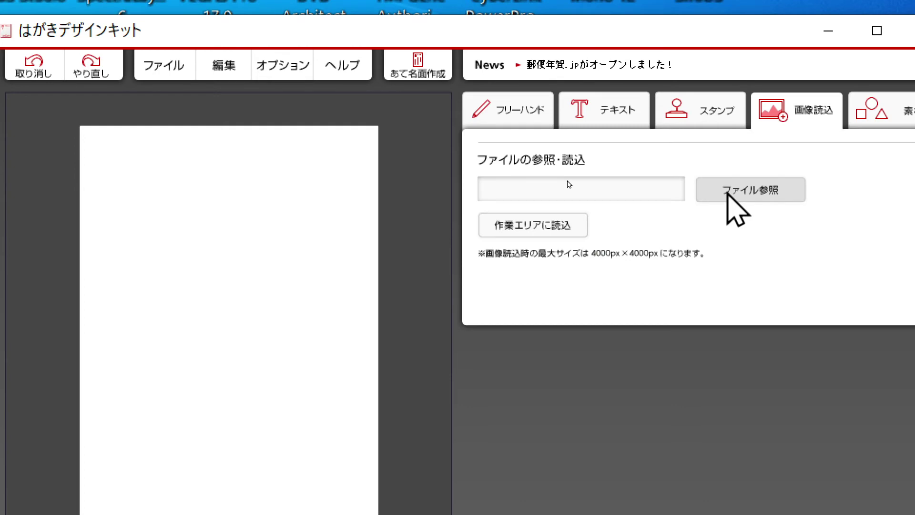
pyautogui.click(739, 190)
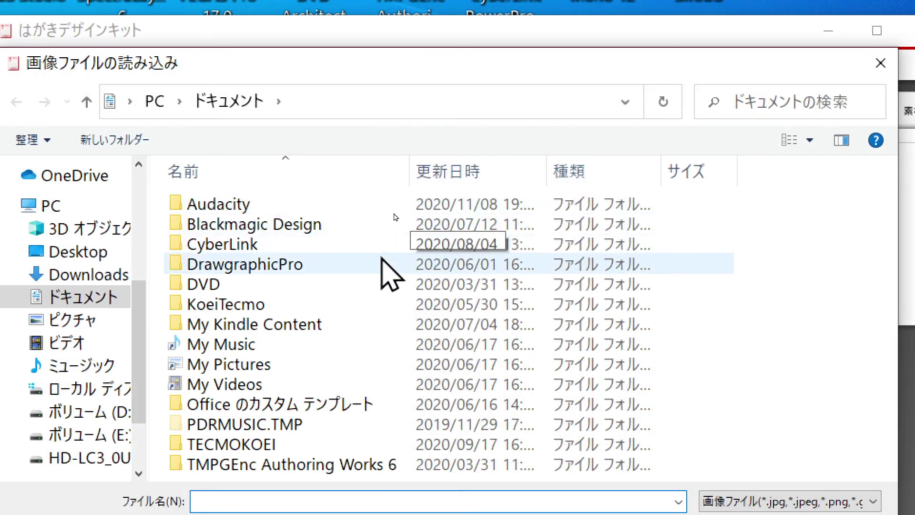
pyautogui.click(78, 277)
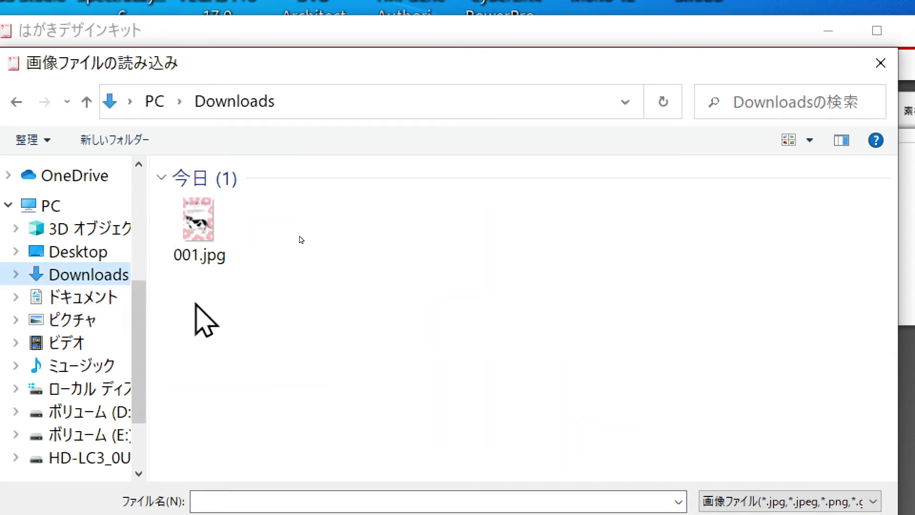
pyautogui.click(215, 263)
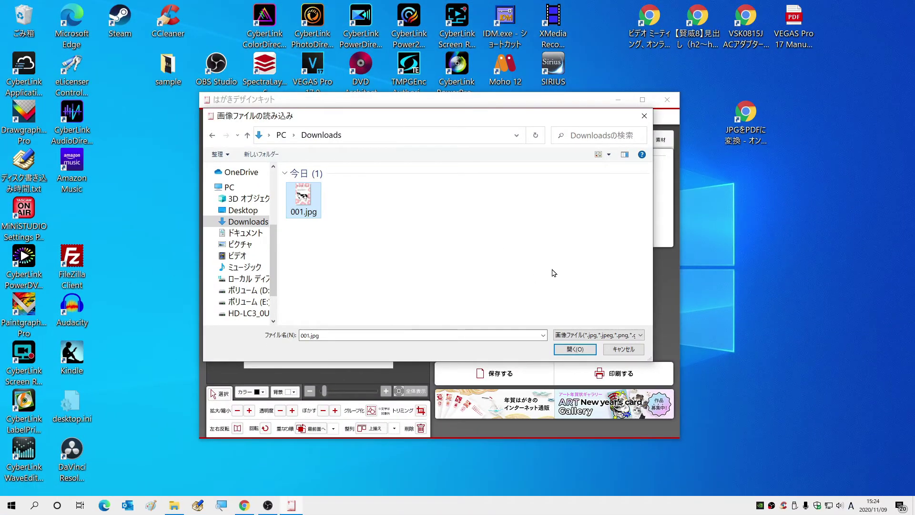
pyautogui.click(745, 451)
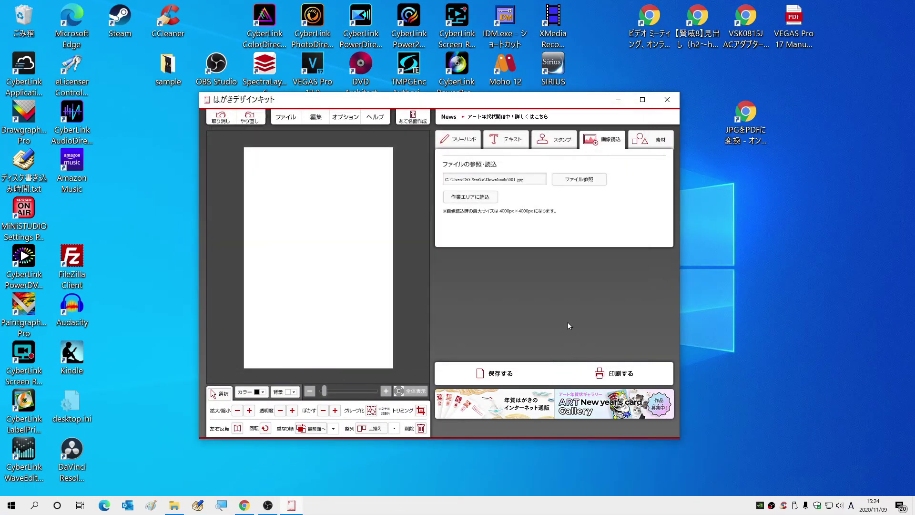
pyautogui.click(465, 201)
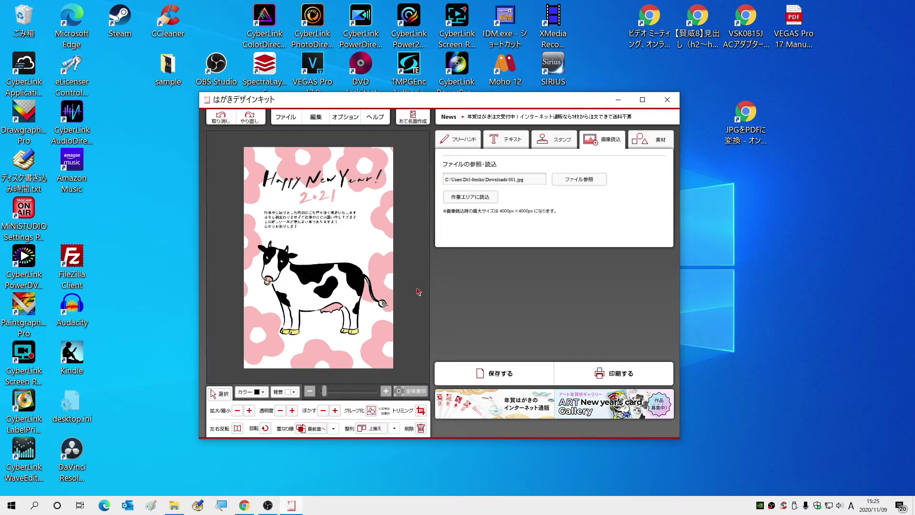
# Look at 001.pdf in the Downloads folder and return to the postcard design
pyautogui.hotkey('alt', 'Tab')
pyautogui.click(486, 308)
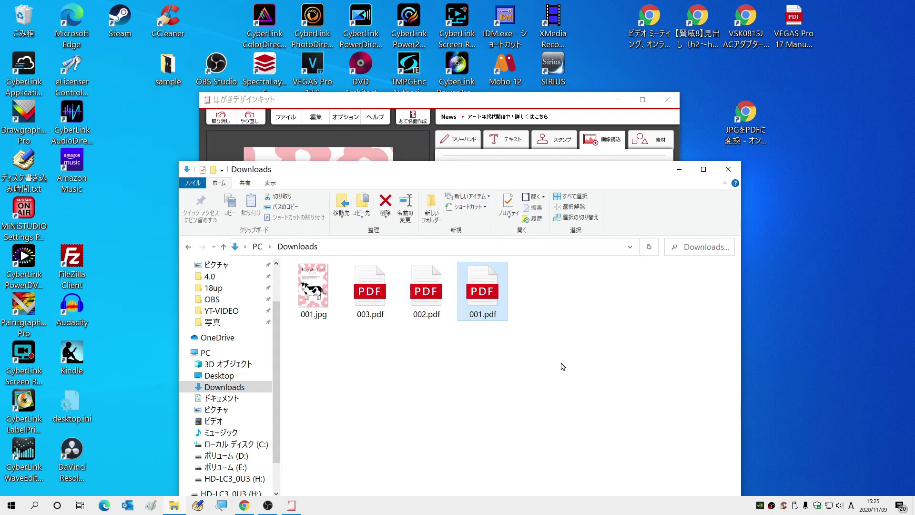
pyautogui.click(677, 174)
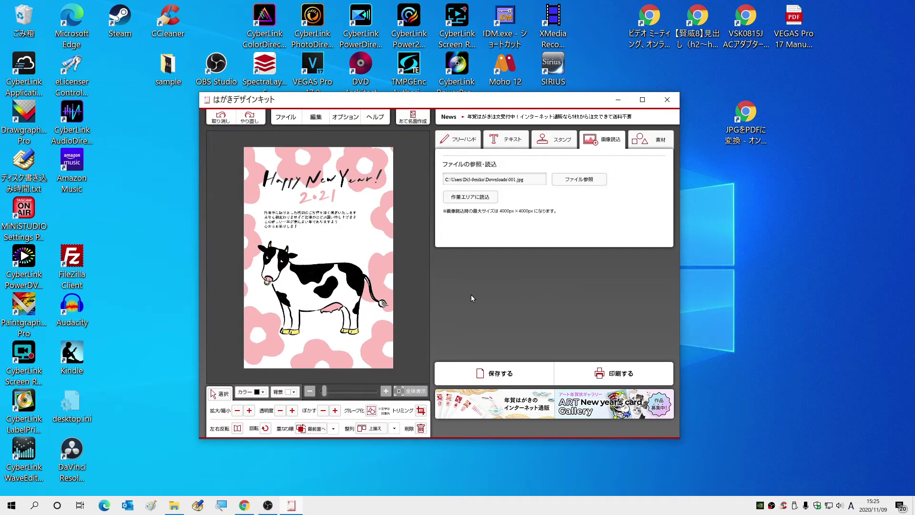
# Delete the loaded cow New Year's card image from the postcard's work area
pyautogui.click(308, 246)
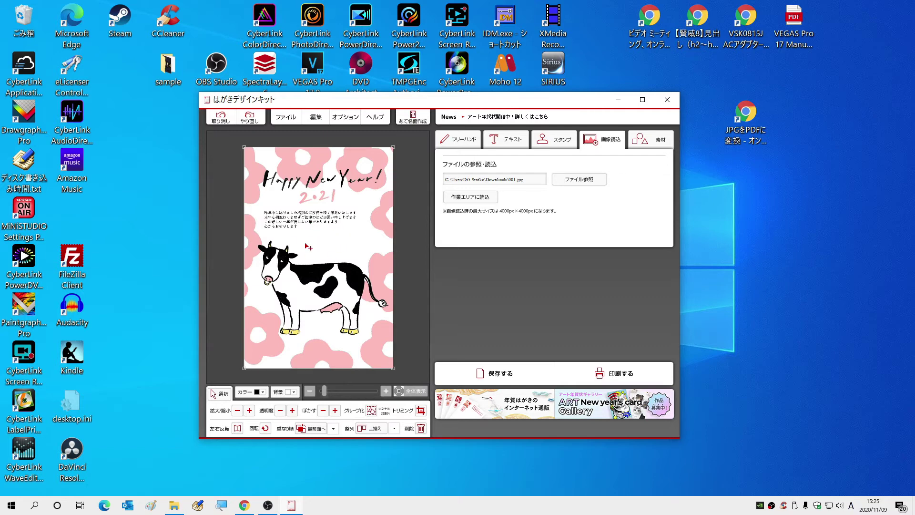
pyautogui.click(421, 429)
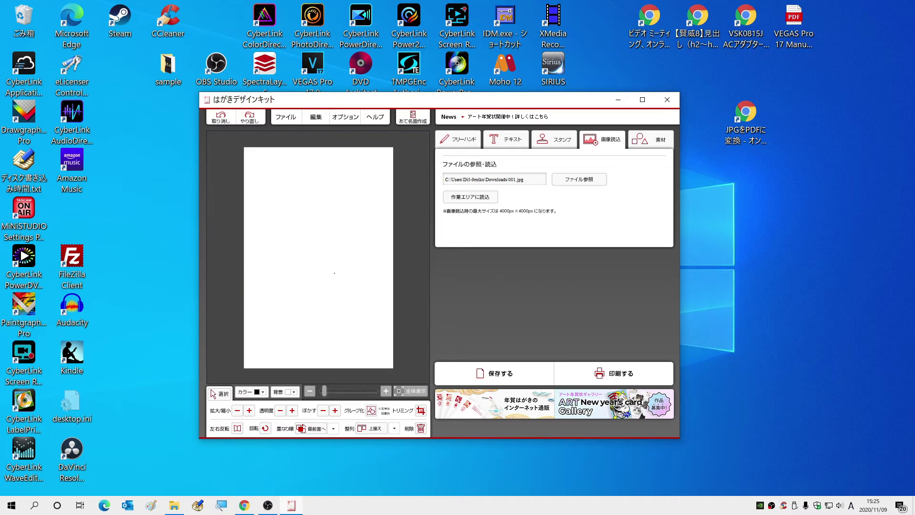
# Switch to File Explorer, look at IMG_1544.JPG in the 01-test folder, and move the window clear of the image import controls
pyautogui.hotkey('alt', 'Tab')
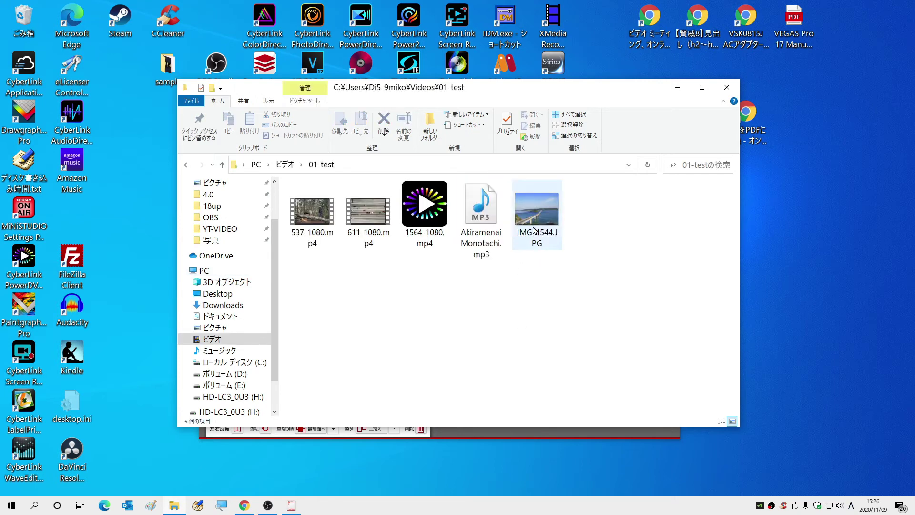
pyautogui.click(537, 218)
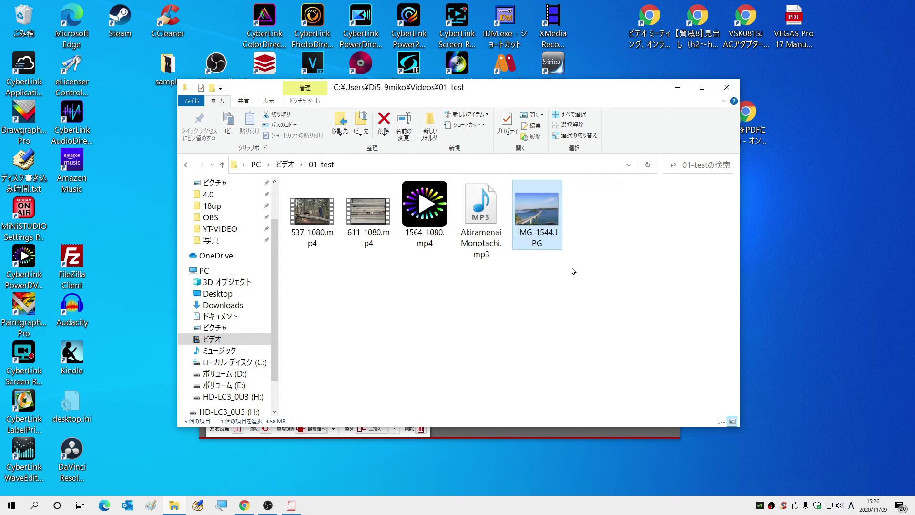
pyautogui.moveTo(509, 92); pyautogui.dragTo(512, 230)
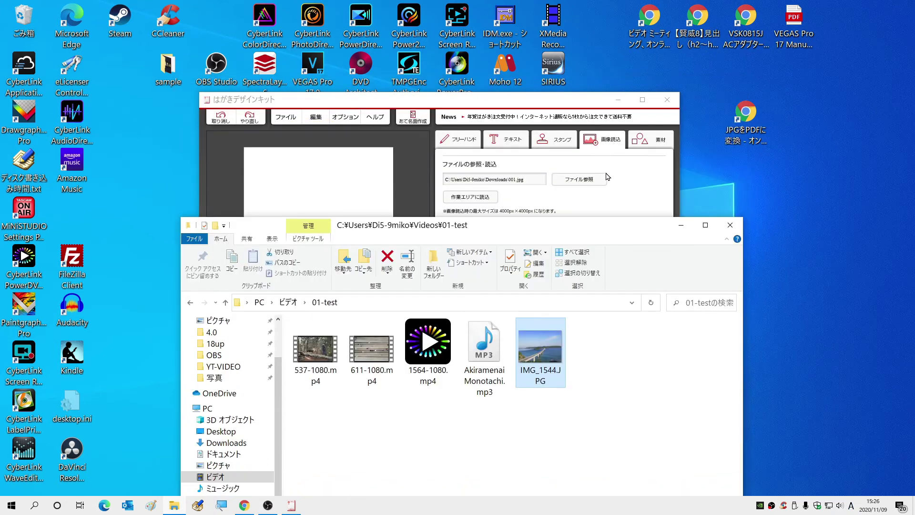
# Try to load IMG_1544.JPG from the 01-test folder under ビデオ into the postcard's work area
pyautogui.click(581, 185)
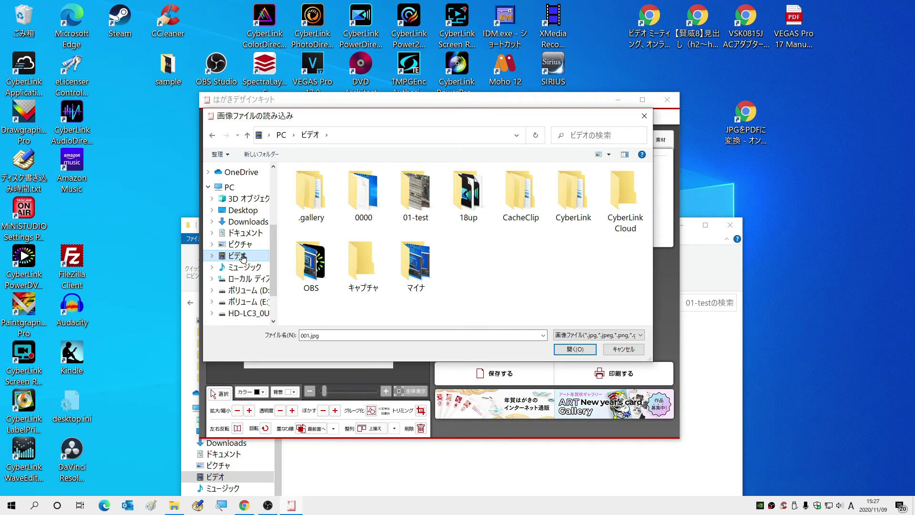
pyautogui.doubleClick(412, 210)
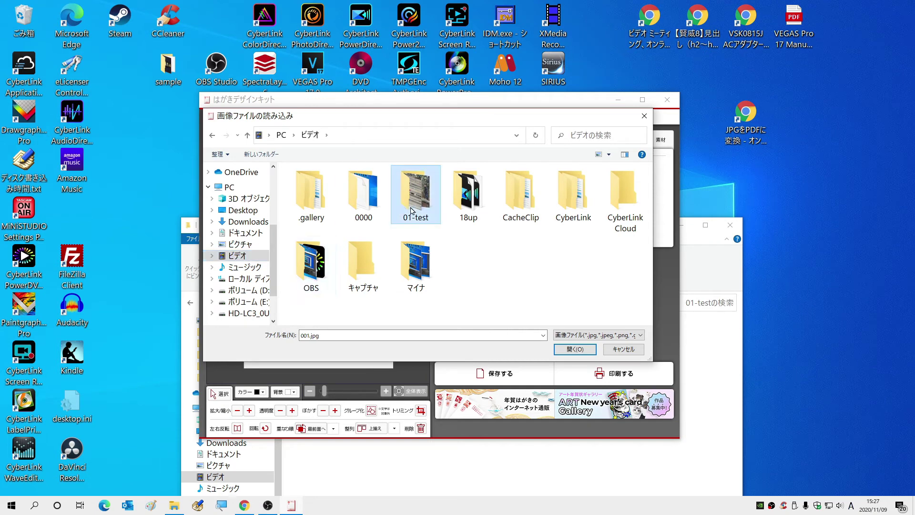
pyautogui.click(323, 205)
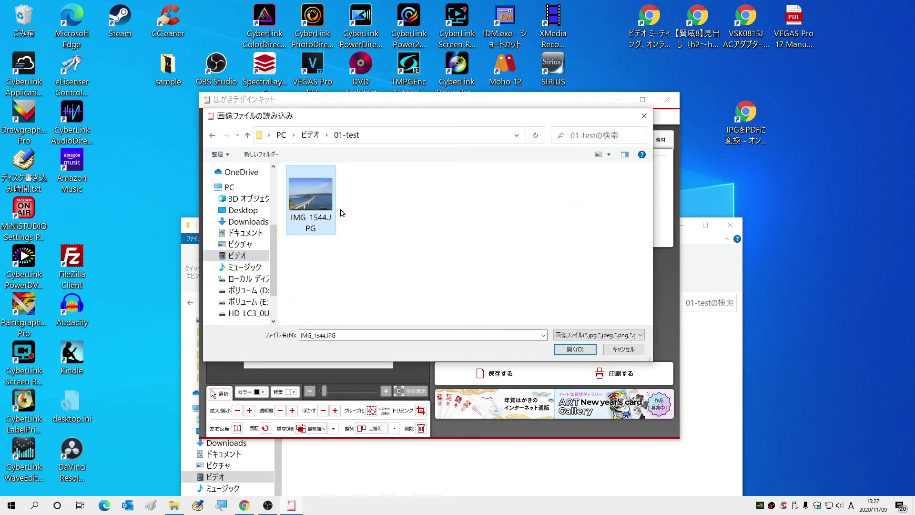
pyautogui.click(574, 350)
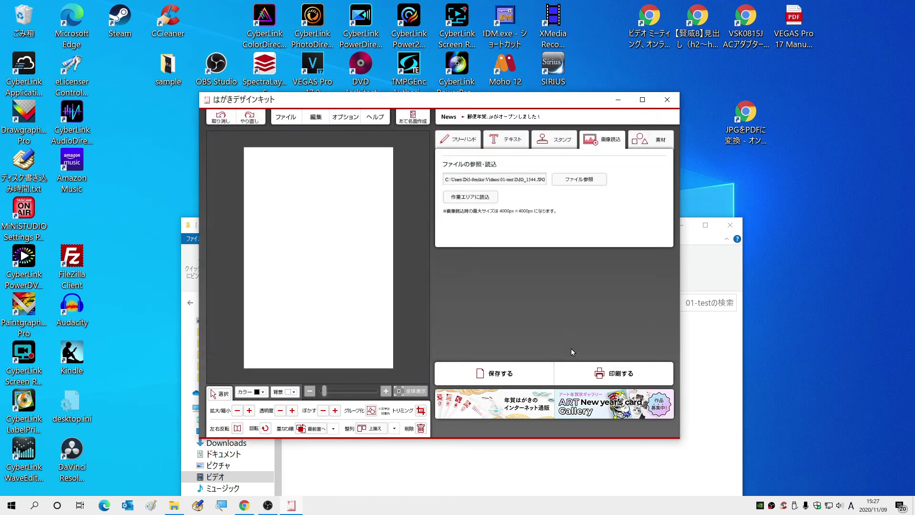
pyautogui.click(471, 201)
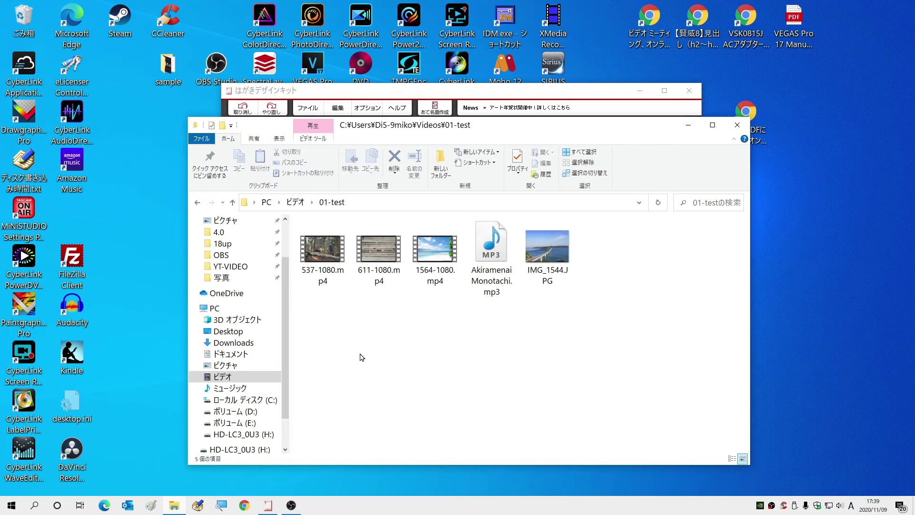
# Launch ペイント from the Windows アクセサリ group of installed programs
pyautogui.click(11, 505)
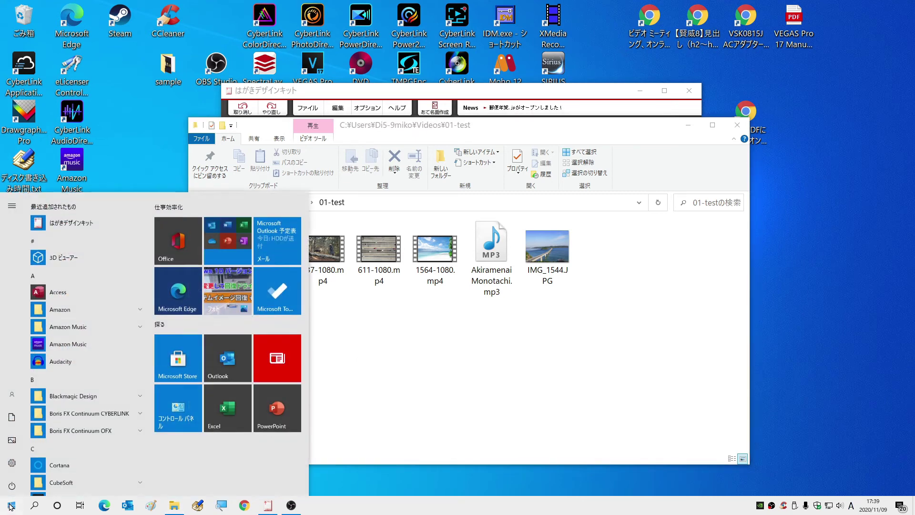
pyautogui.scroll(-6, 123, 366)
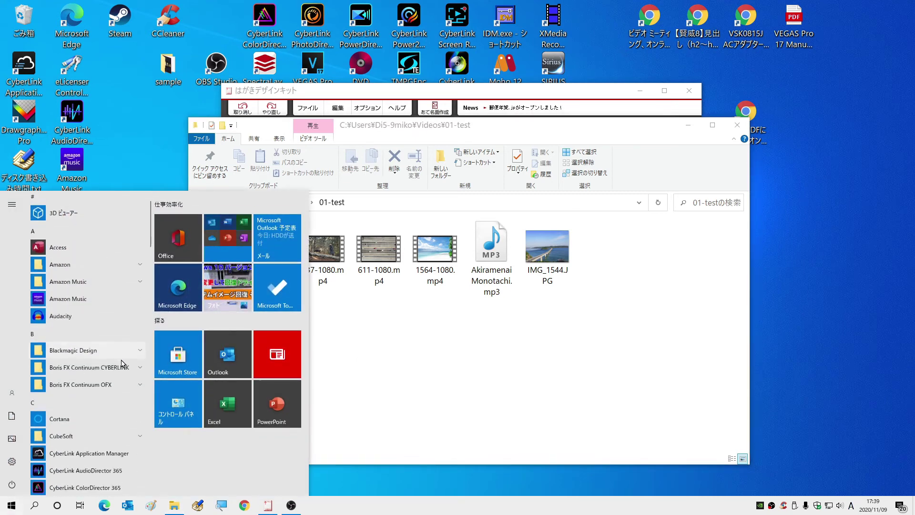
pyautogui.scroll(-15, 123, 367)
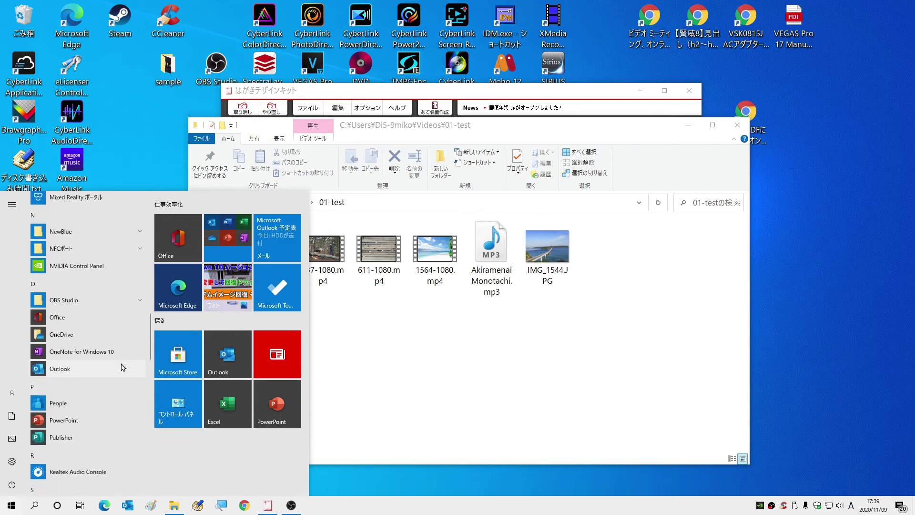
pyautogui.scroll(-1, 123, 367)
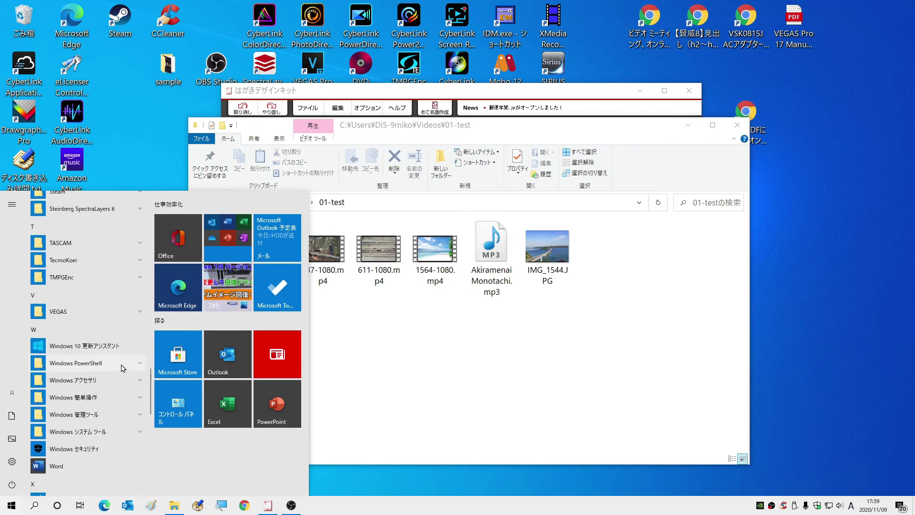
pyautogui.click(83, 380)
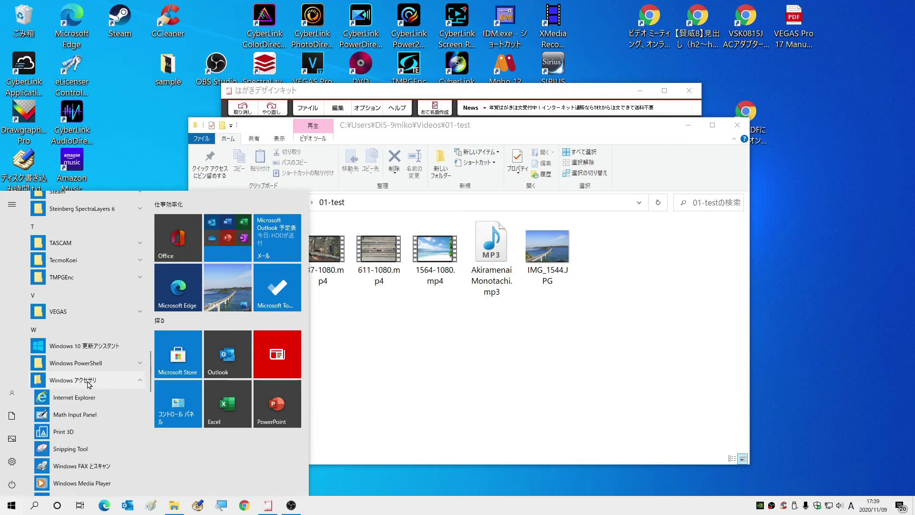
pyautogui.scroll(-2, 88, 385)
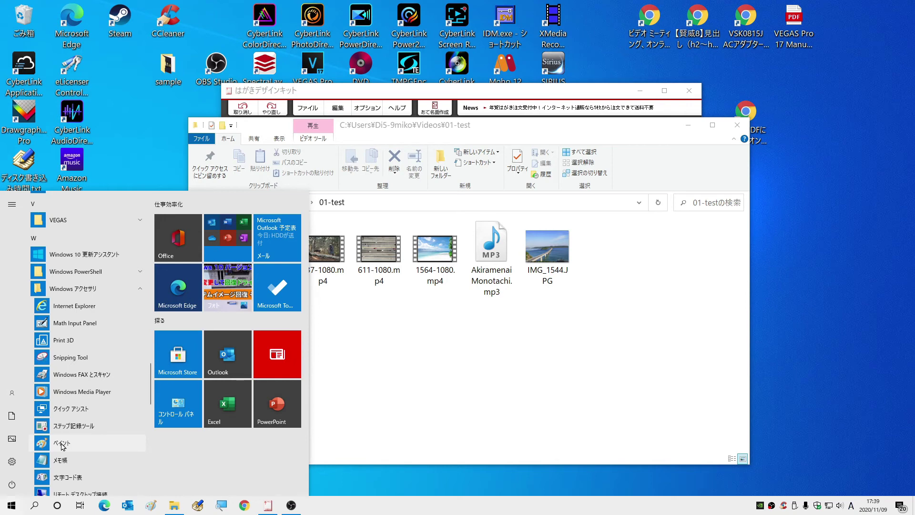
pyautogui.click(61, 446)
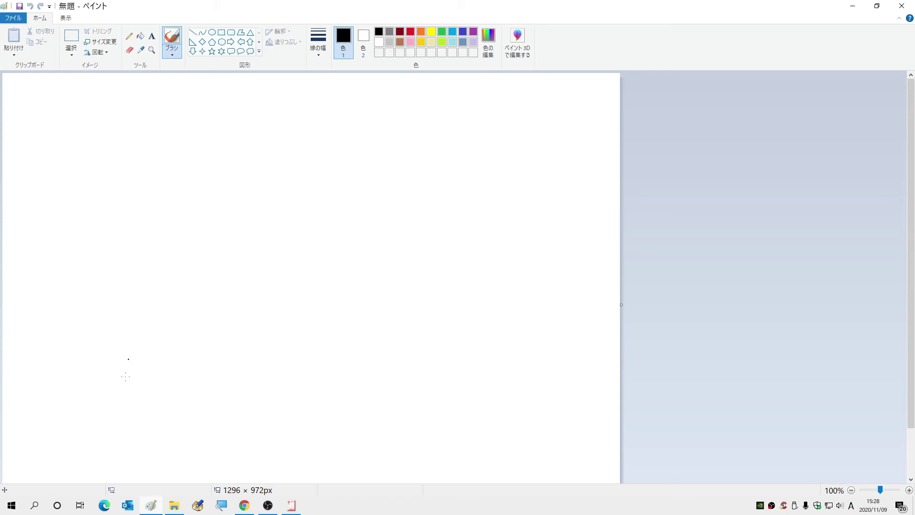
# Open IMG_1544.JPG from the 01-test folder in ペイント
pyautogui.click(174, 507)
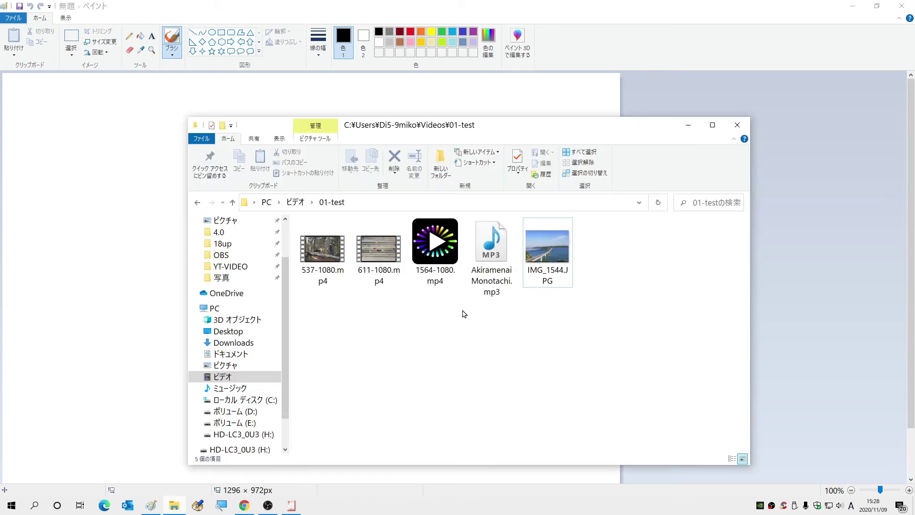
pyautogui.moveTo(547, 254)
pyautogui.mouseDown()
pyautogui.moveTo(137, 173)
pyautogui.moveTo(88, 195)
pyautogui.moveTo(108, 251)
pyautogui.mouseUp()
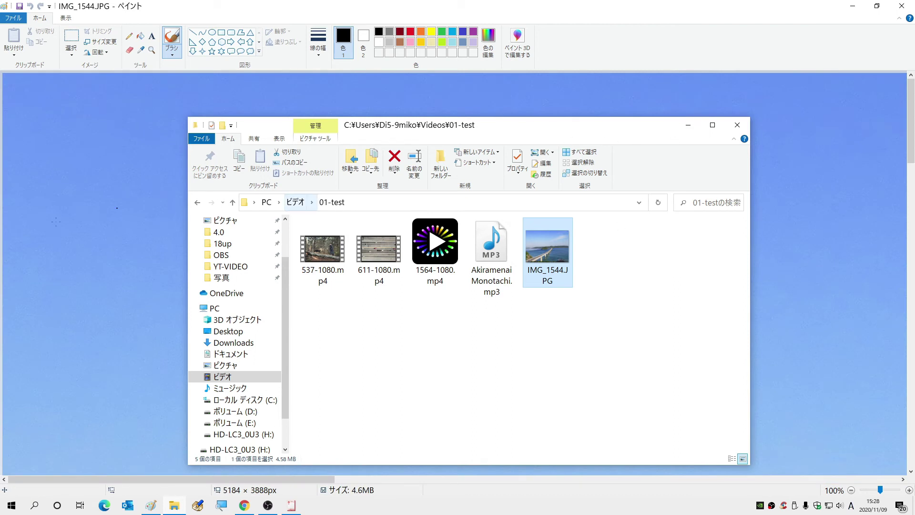
pyautogui.click(14, 17)
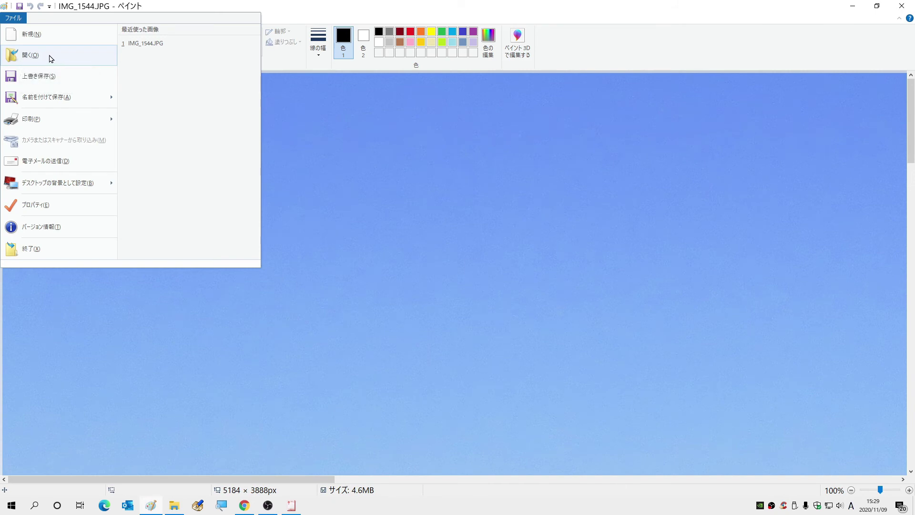
pyautogui.click(376, 188)
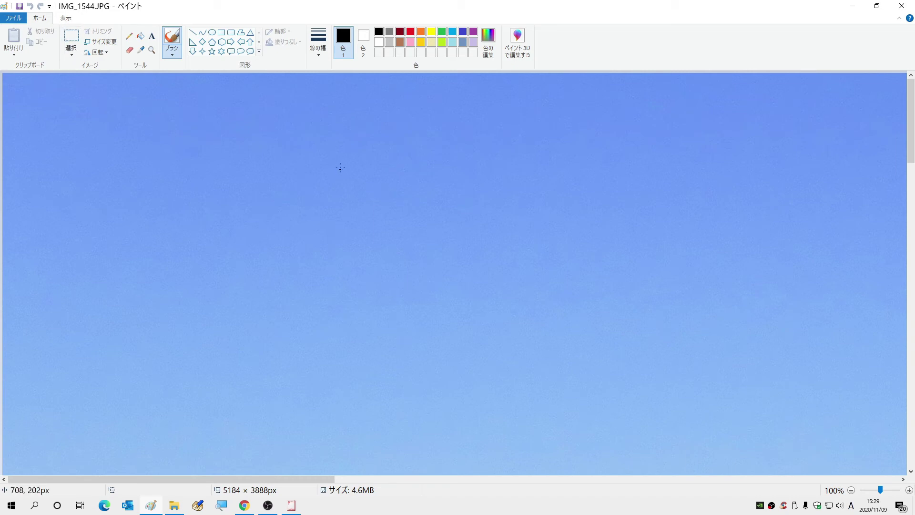
# Resize the bridge photo to 25 percent horizontally and vertically with the aspect ratio maintained
pyautogui.moveTo(911, 132); pyautogui.dragTo(865, 352)
pyautogui.hotkey('ctrl', 'pagedown')
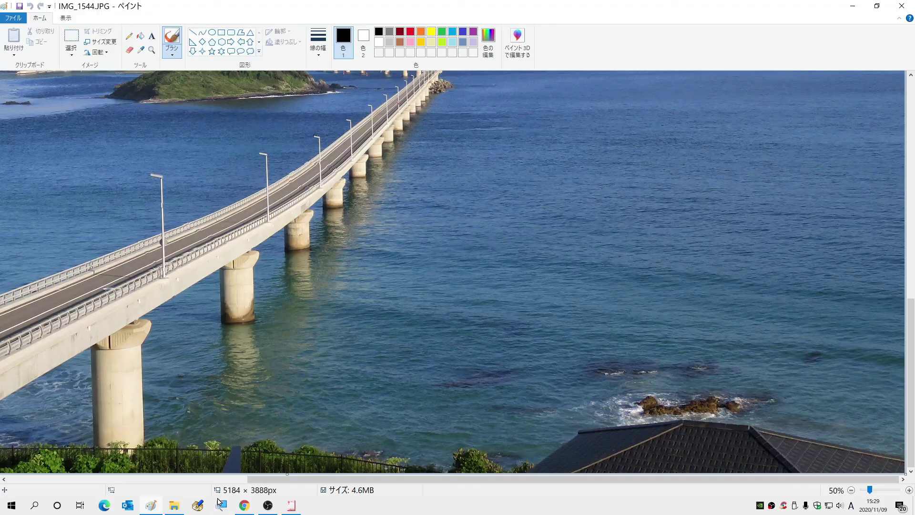
pyautogui.press('super+plus')
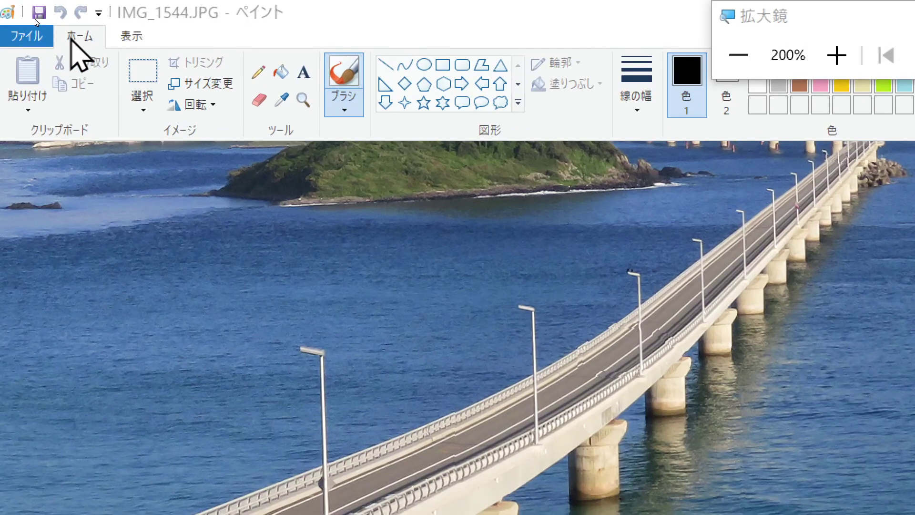
pyautogui.click(200, 80)
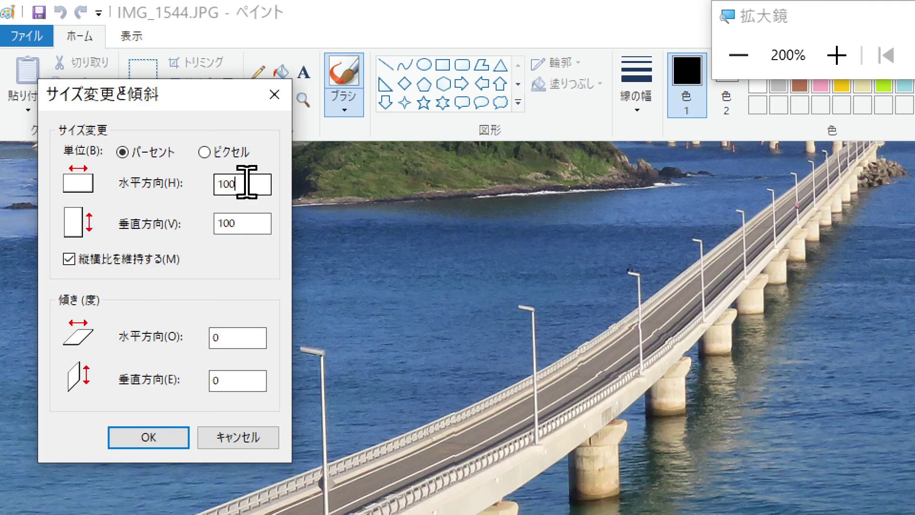
pyautogui.moveTo(246, 182); pyautogui.dragTo(177, 181)
pyautogui.write('25')
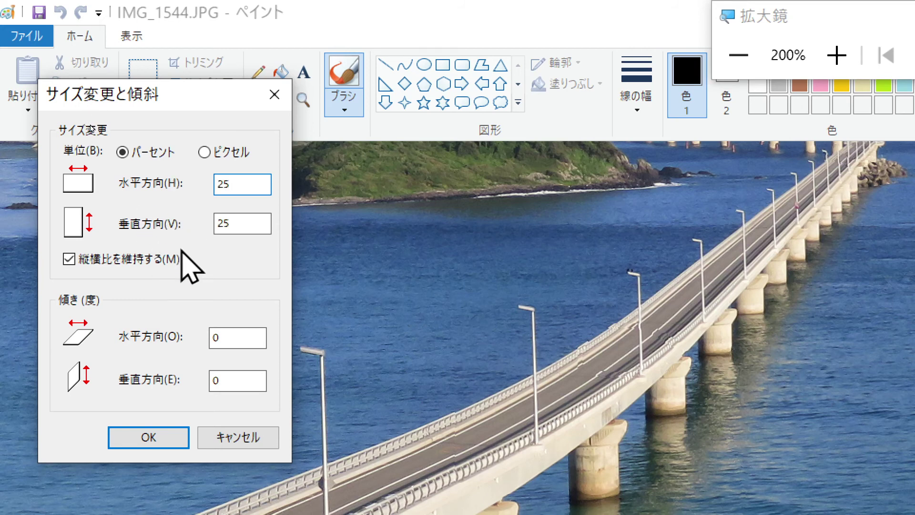
pyautogui.click(149, 438)
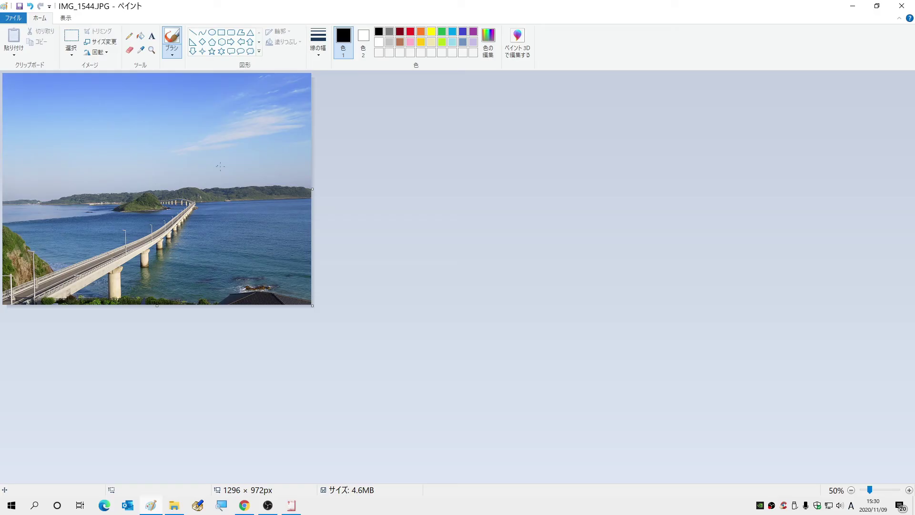